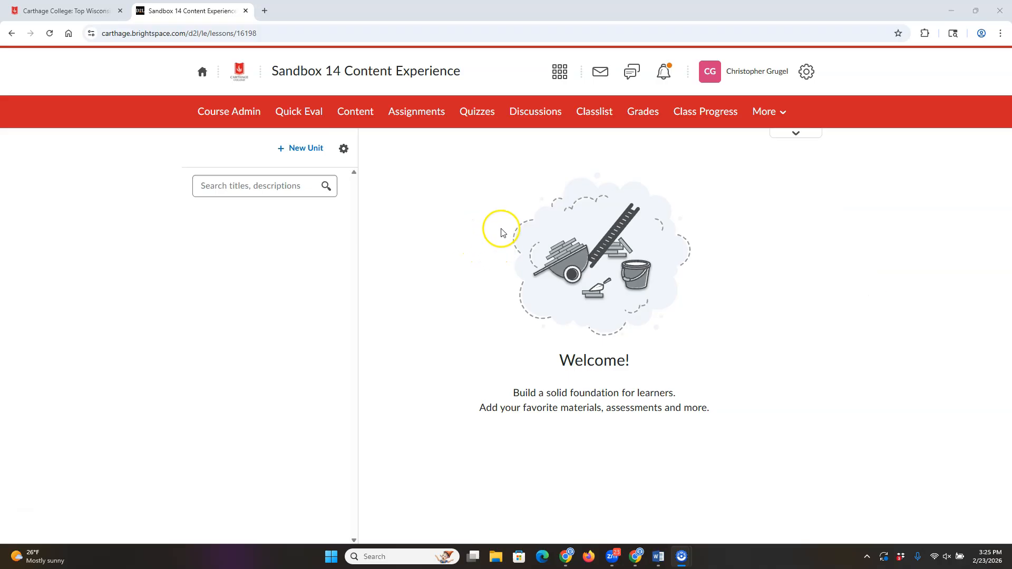
Turn off the new Content Experience, giving "I think the old version is a better experience" as the reason.
click(796, 134)
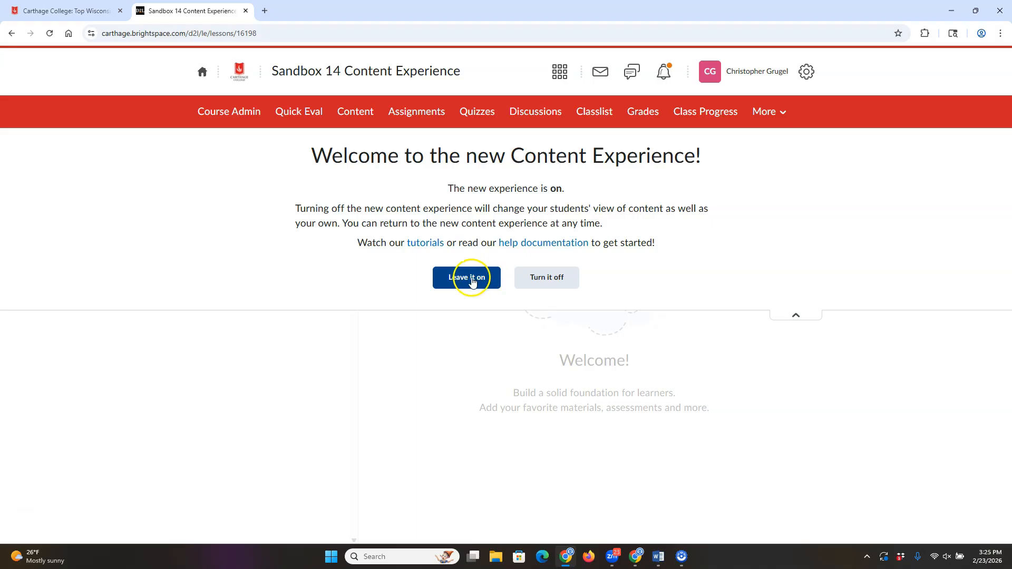
click(552, 283)
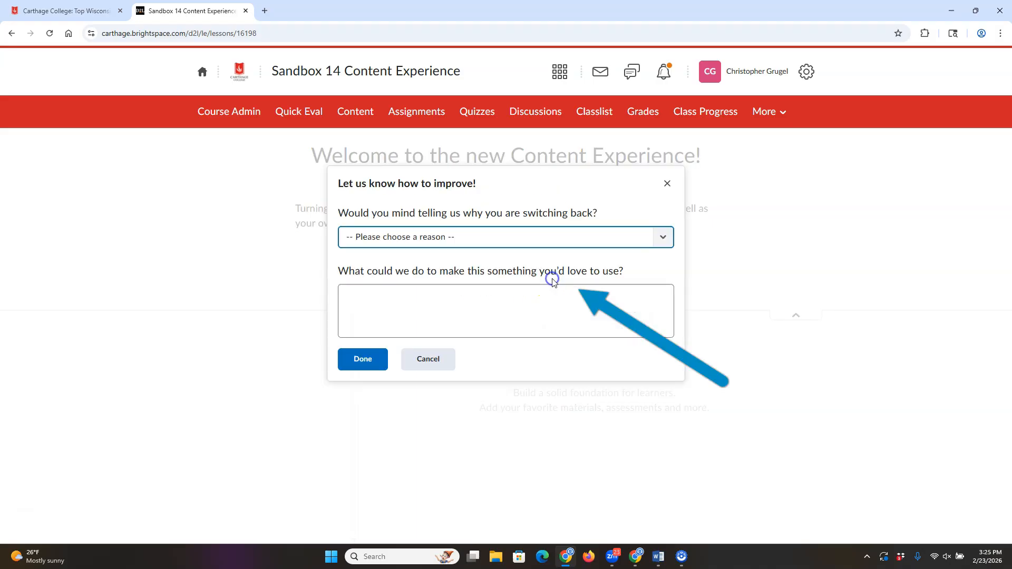
click(663, 235)
click(563, 269)
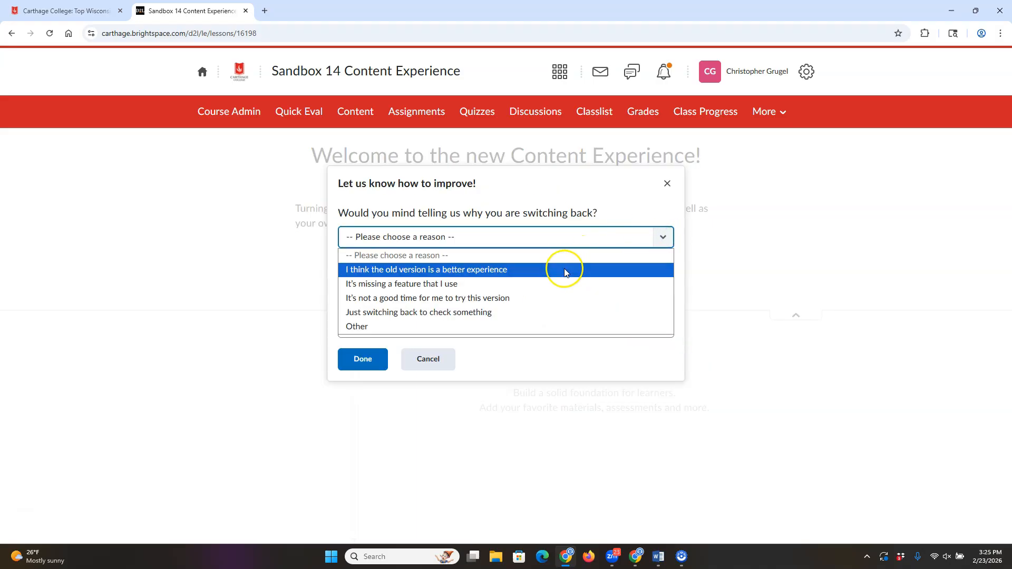
click(370, 357)
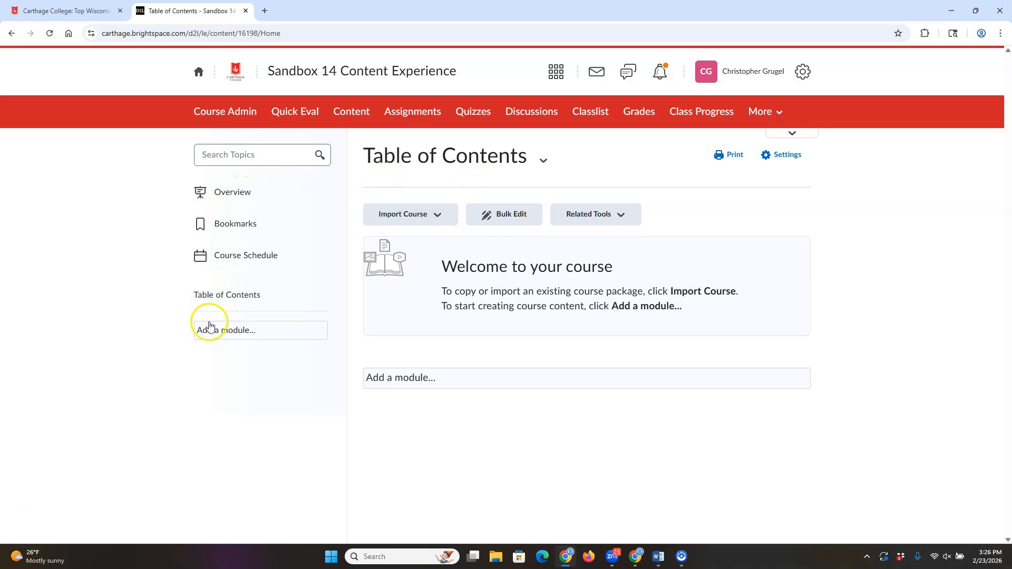
Add two modules named "Week 1" and "Week 2" to the course's table of contents.
click(226, 325)
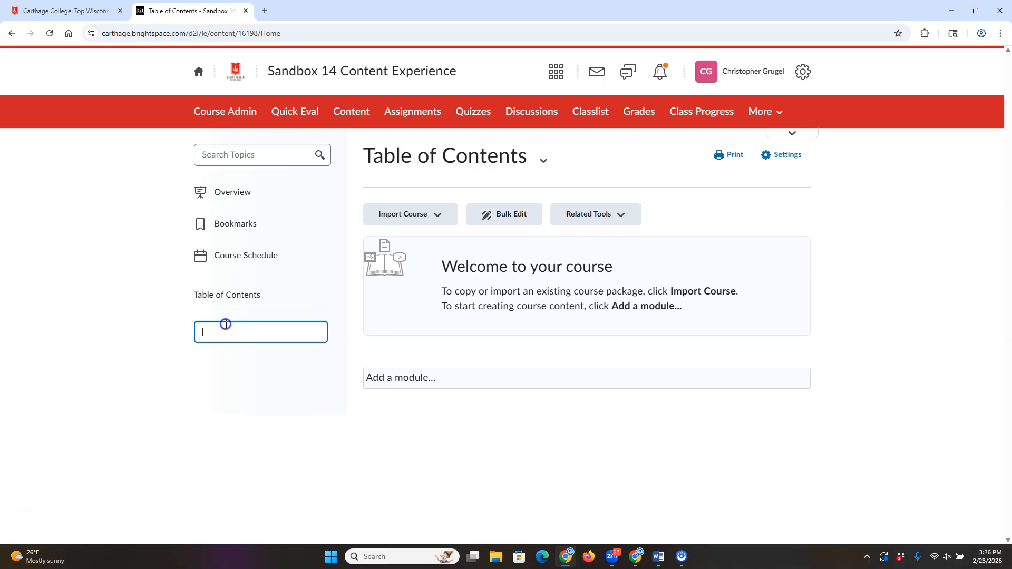
text(Week 1)
key(Return)
click(225, 360)
text(Week 2)
key(Return)
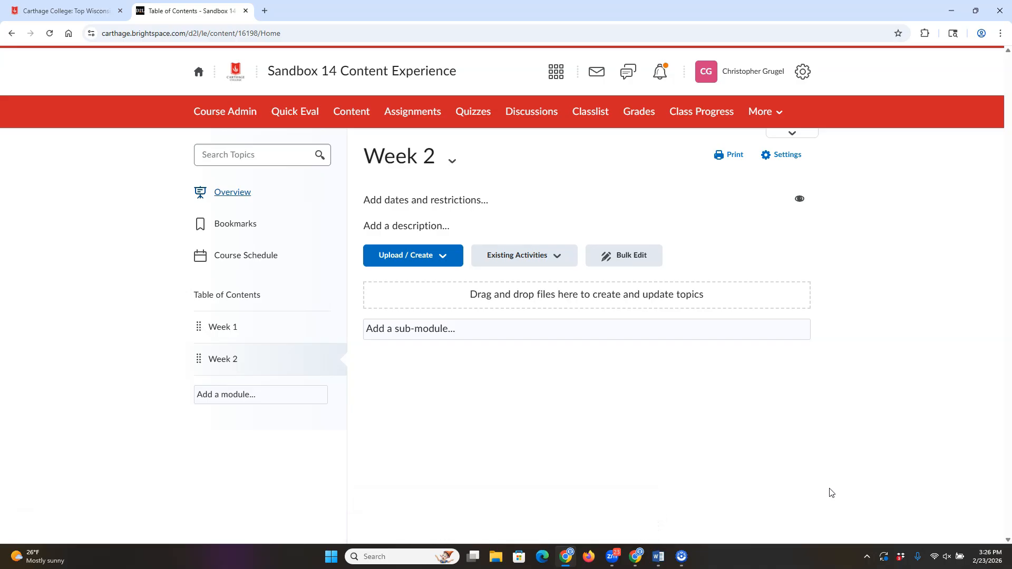
Add sub-modules named "Monday", "Wednesday" and "Friday" to the Week 1 module.
click(221, 328)
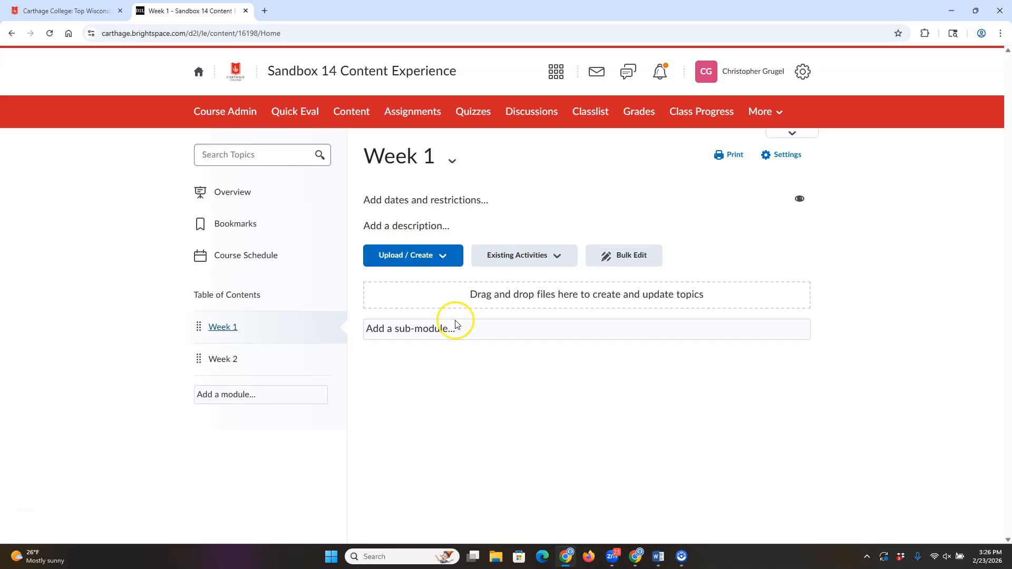
click(432, 333)
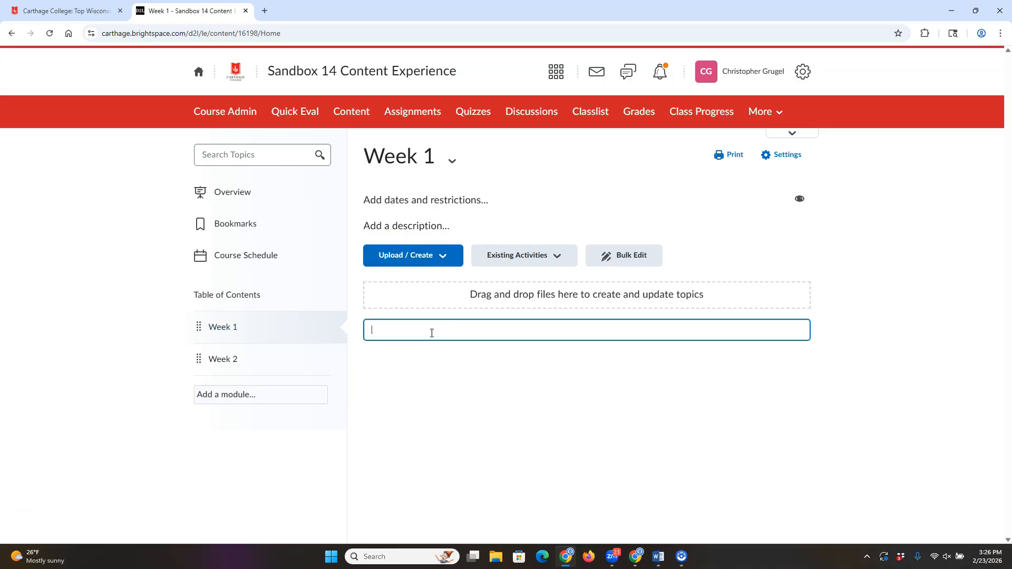
text(Monday)
key(Return)
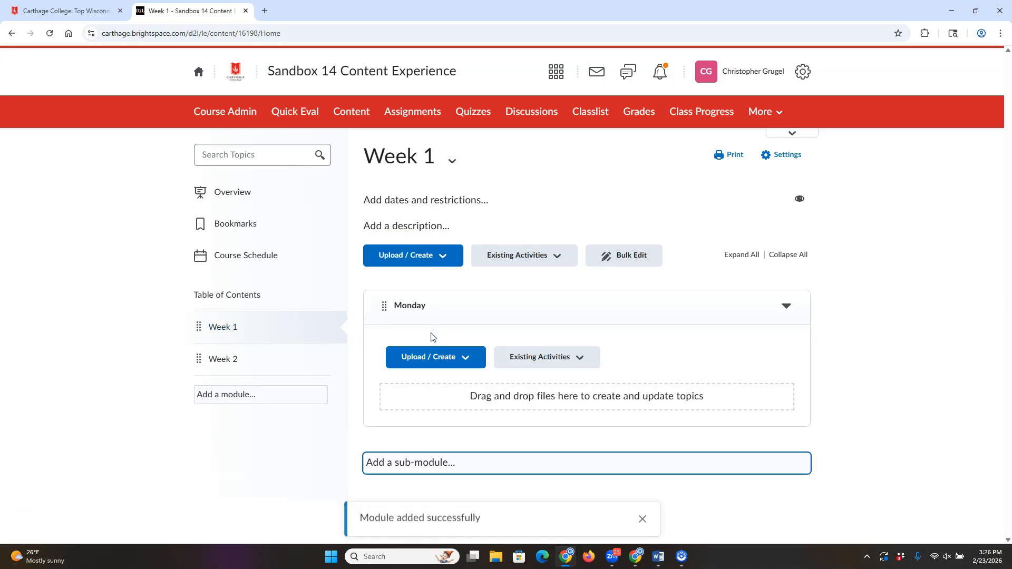
click(425, 464)
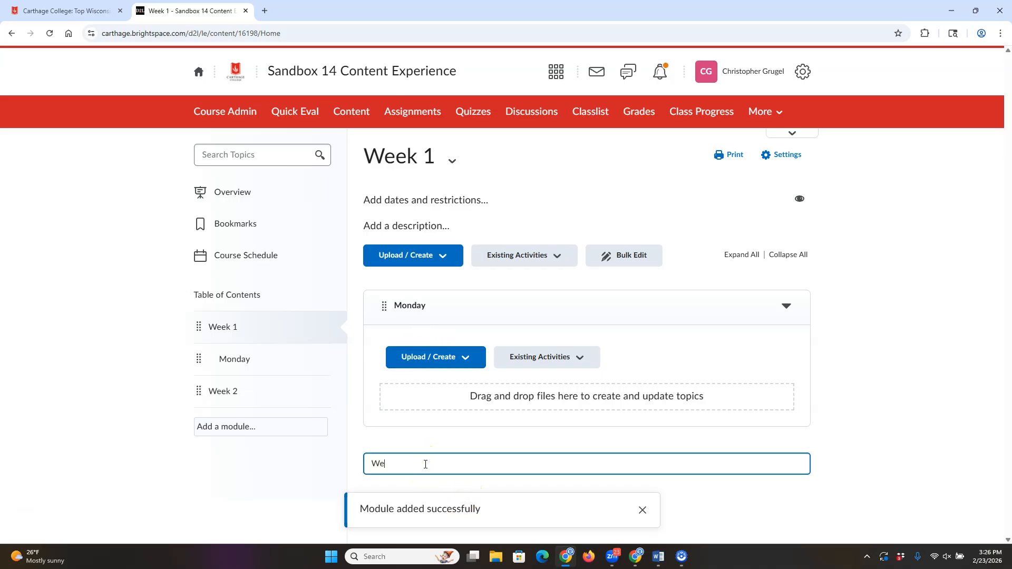
text(Wede)
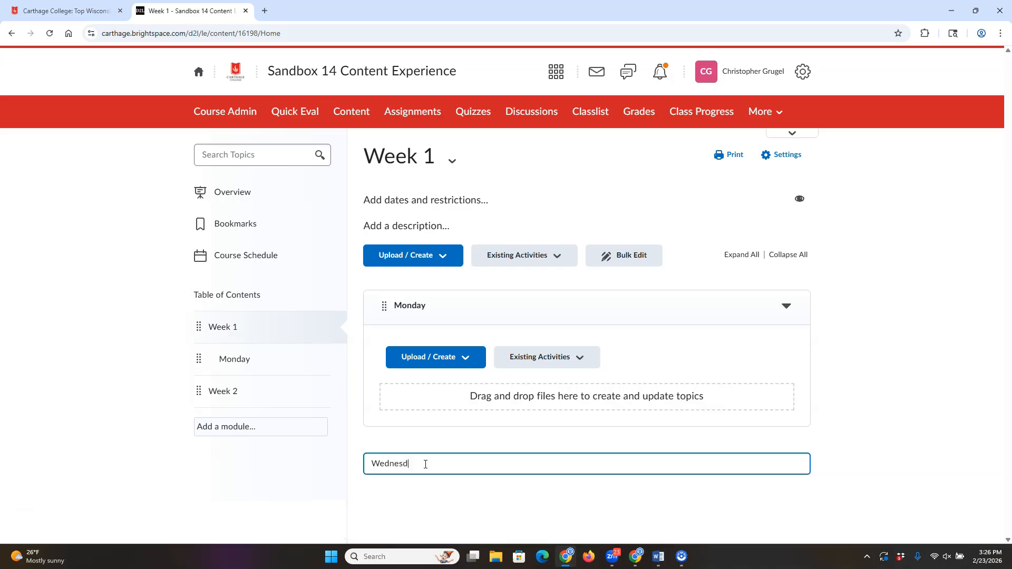
key(Return)
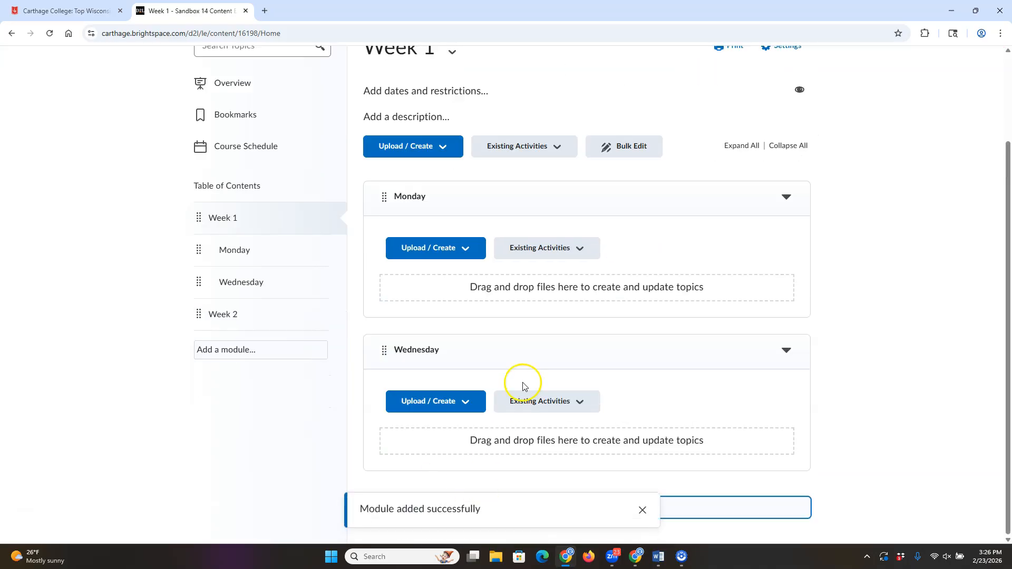
click(642, 510)
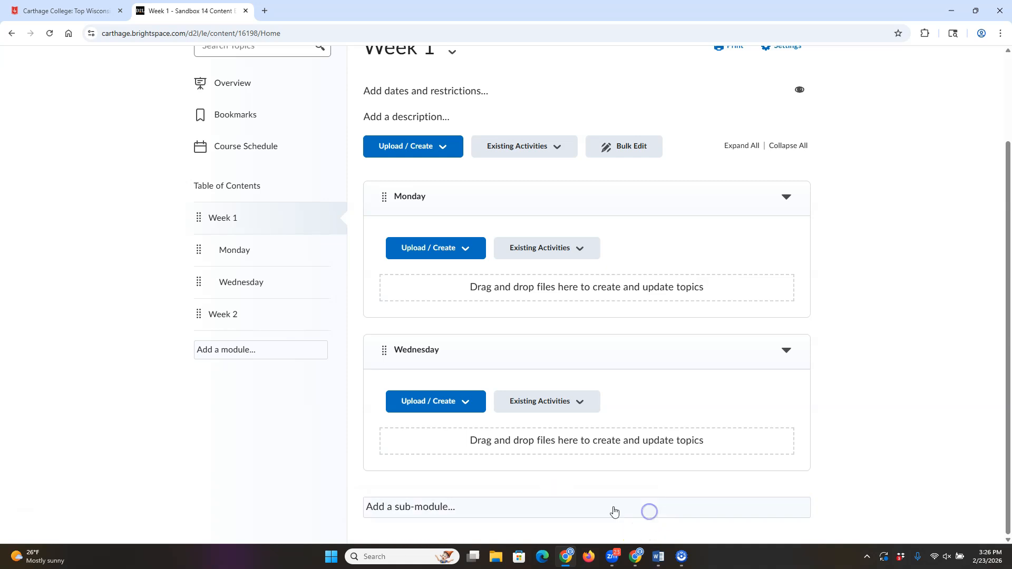
click(457, 509)
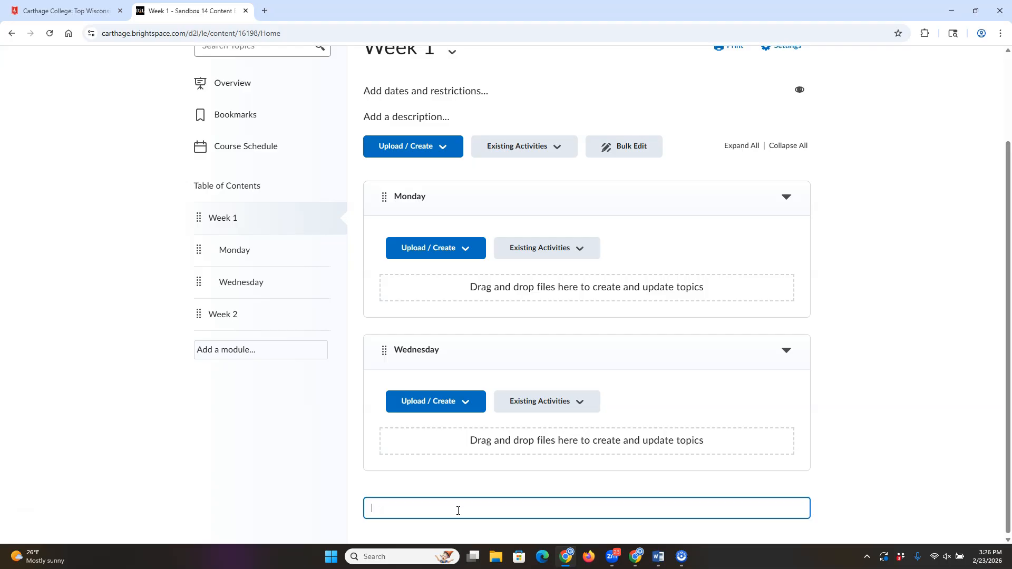
key(Return)
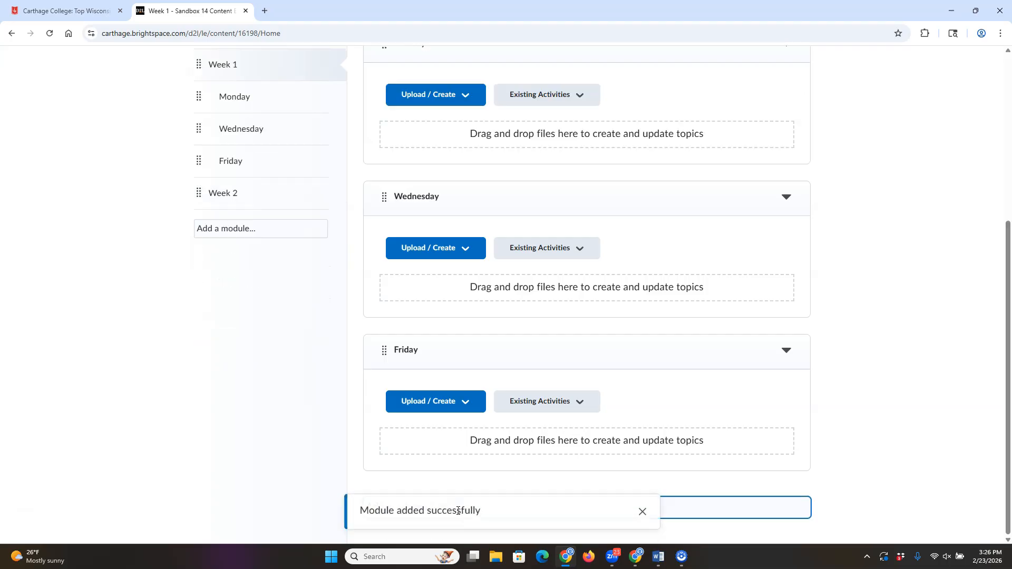
Upload Climbing Accident Report, Perceived Health Outcomes of Rock Climbing and Syllabus Spring 2026 from the computer into the Monday sub-module.
scroll(213, 386, up, 5)
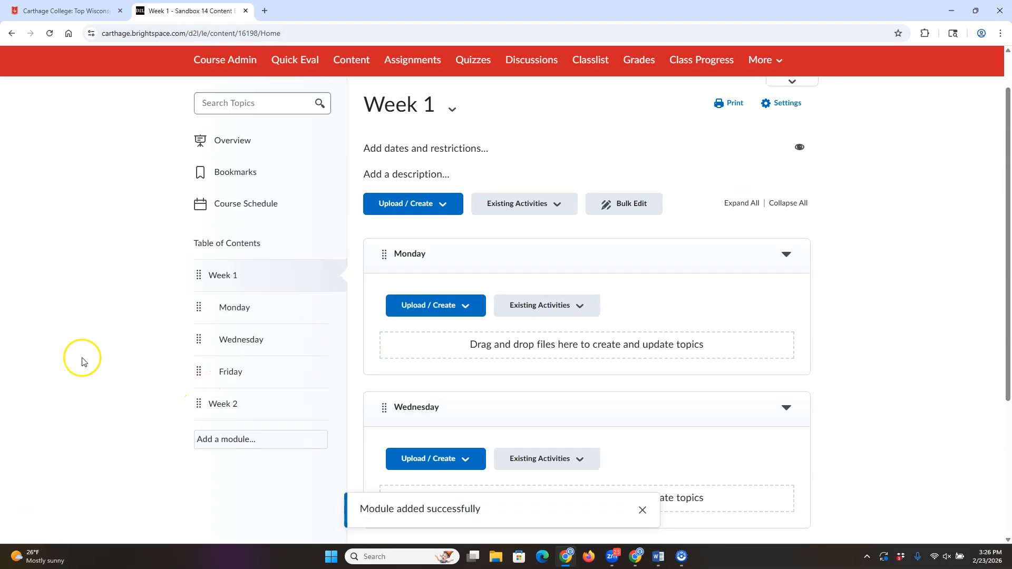
scroll(79, 358, down, 1)
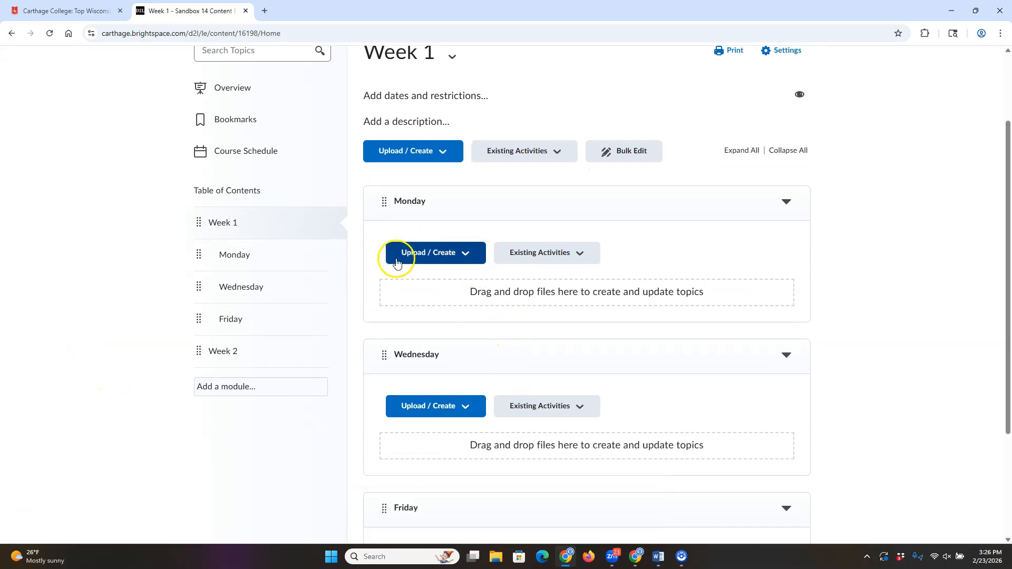
click(237, 257)
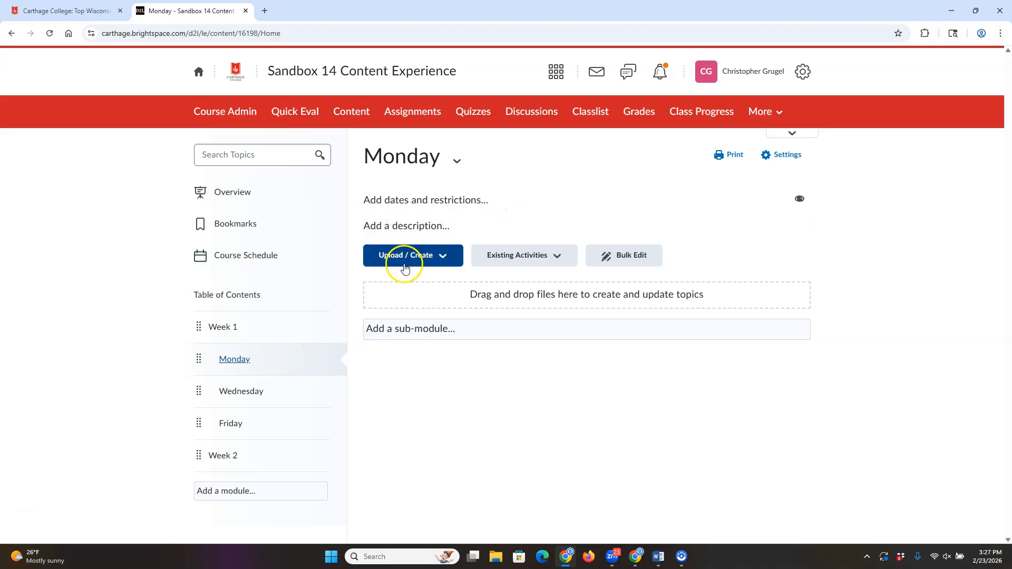
click(437, 259)
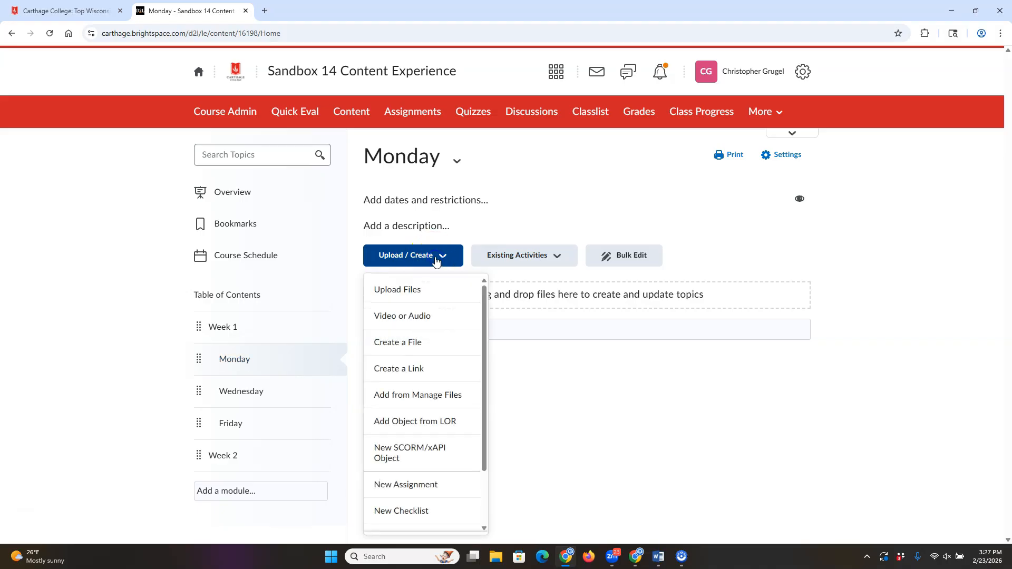
click(407, 290)
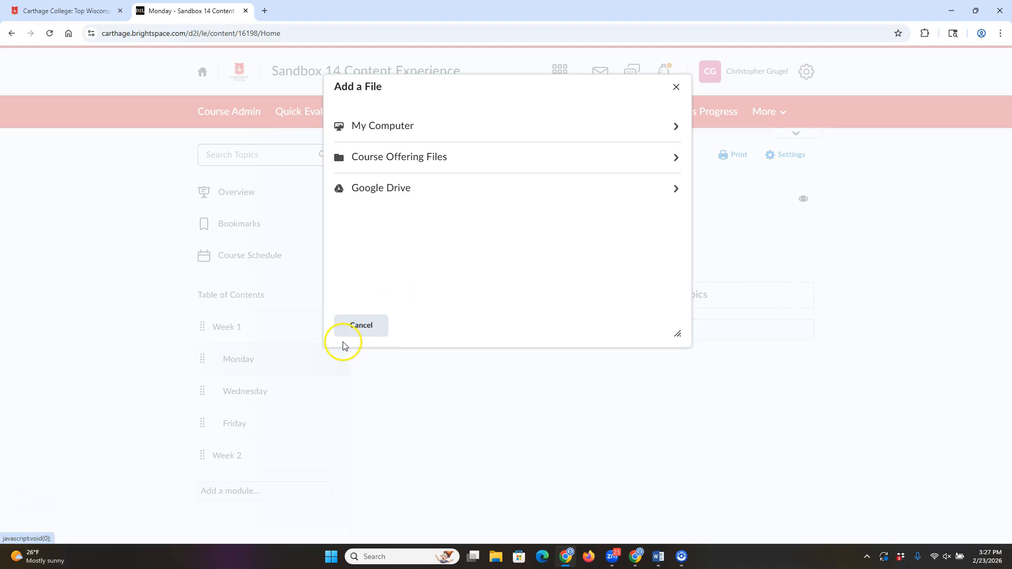
click(389, 127)
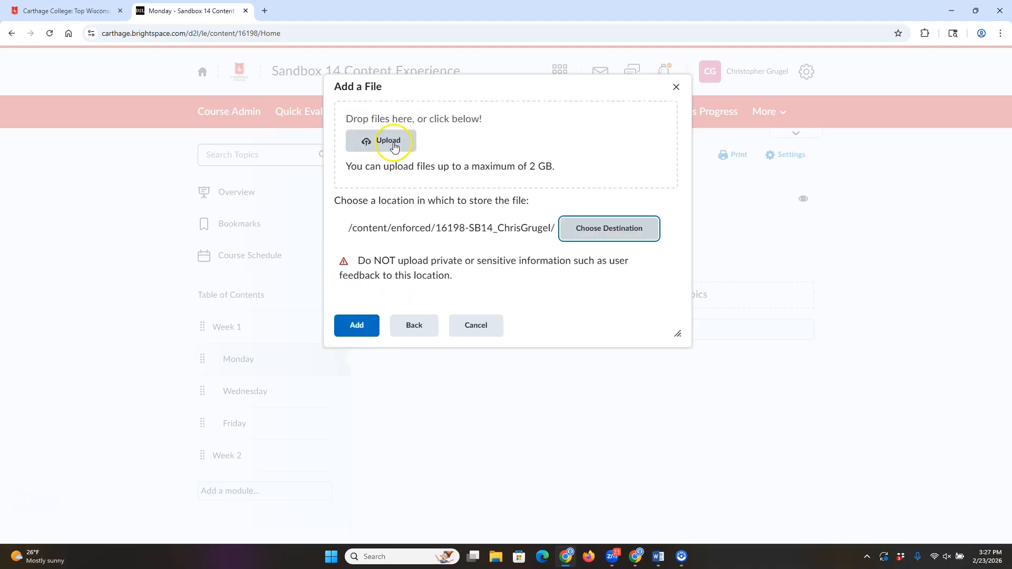
click(393, 144)
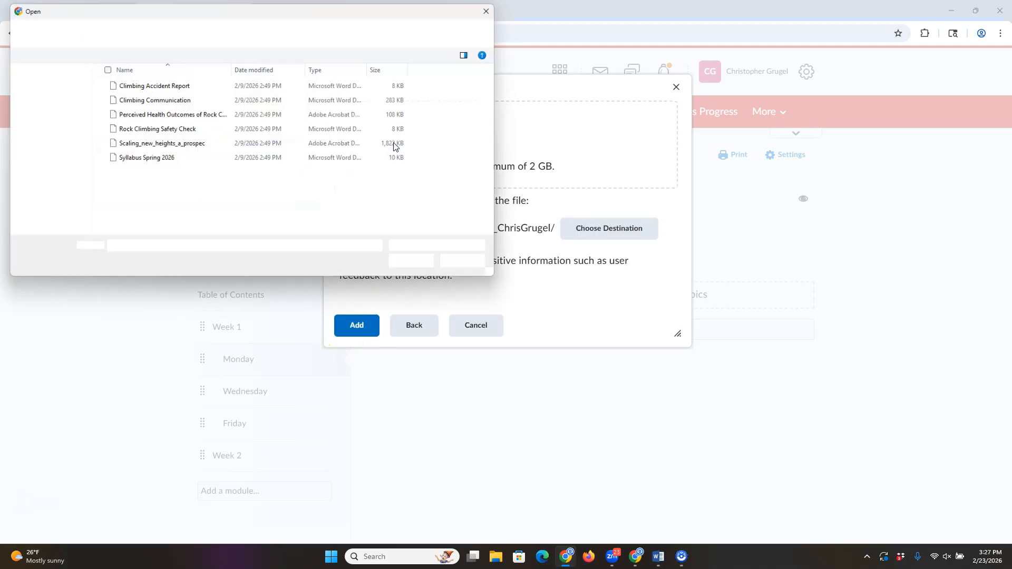
click(212, 88)
ctrl+click(193, 117)
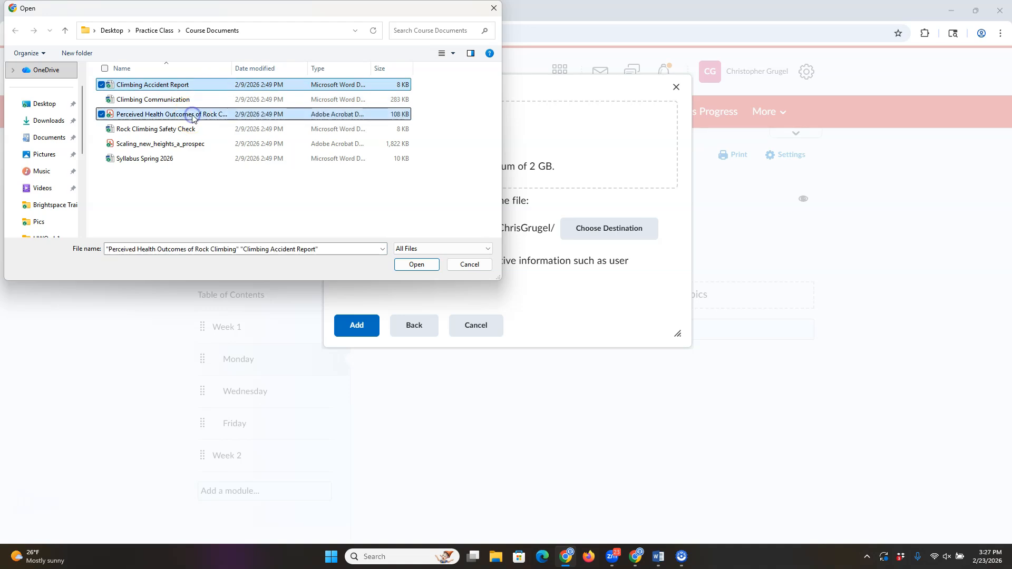
ctrl+click(178, 158)
click(410, 266)
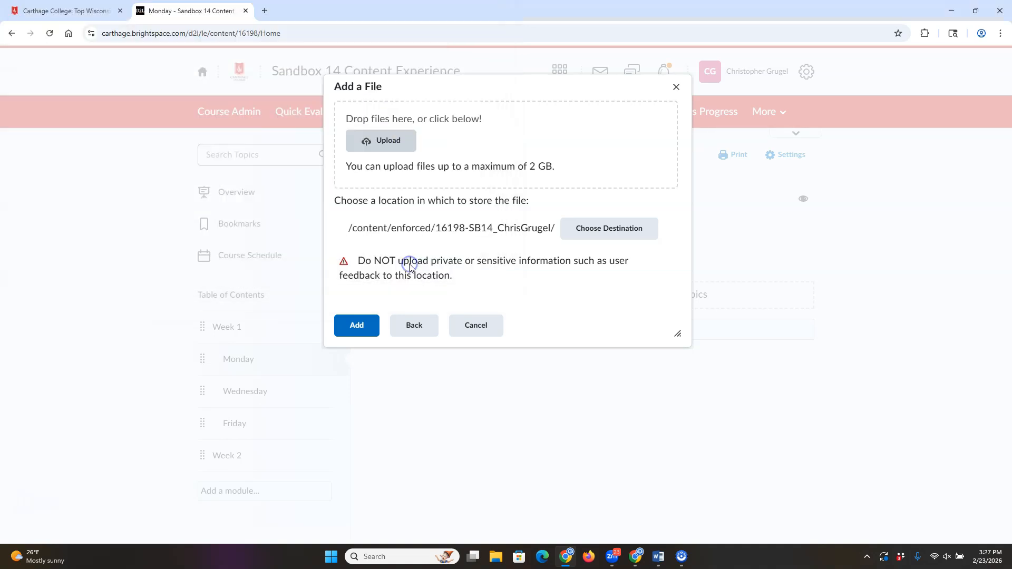
click(356, 326)
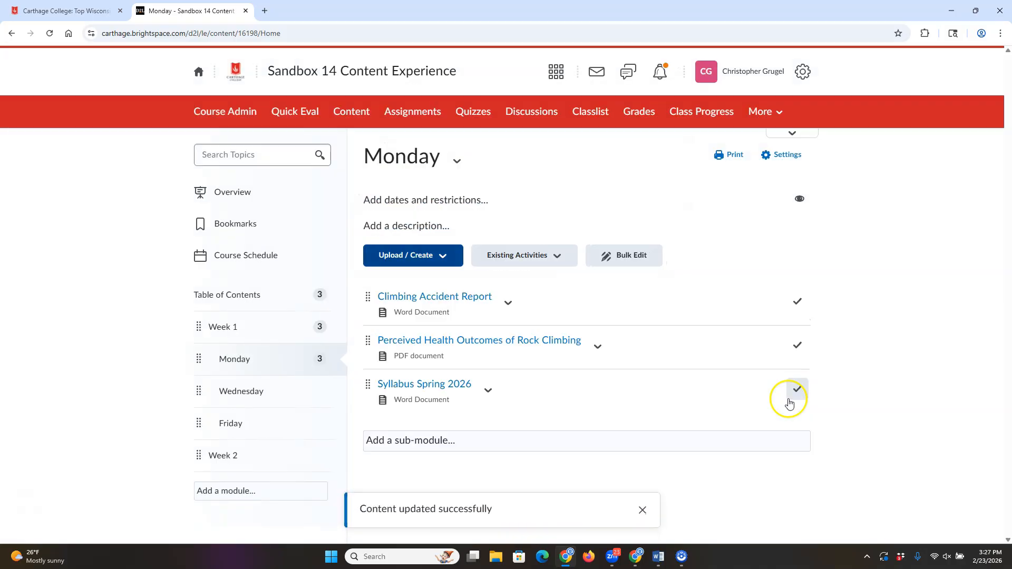
Create a new assignment in the Monday sub-module titled "Paper" and graded out of 100 points.
click(447, 261)
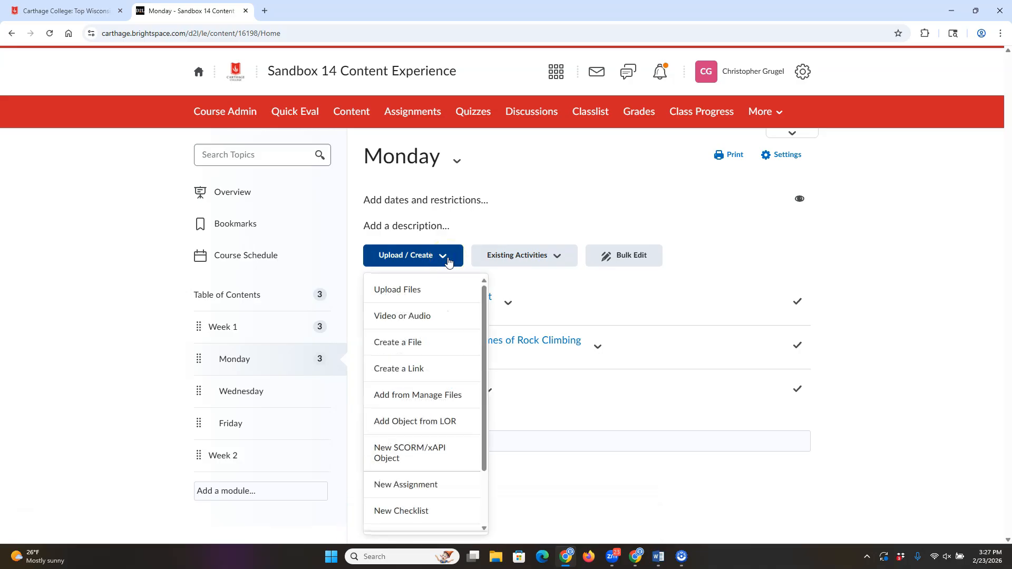
scroll(416, 318, down, 3)
click(413, 414)
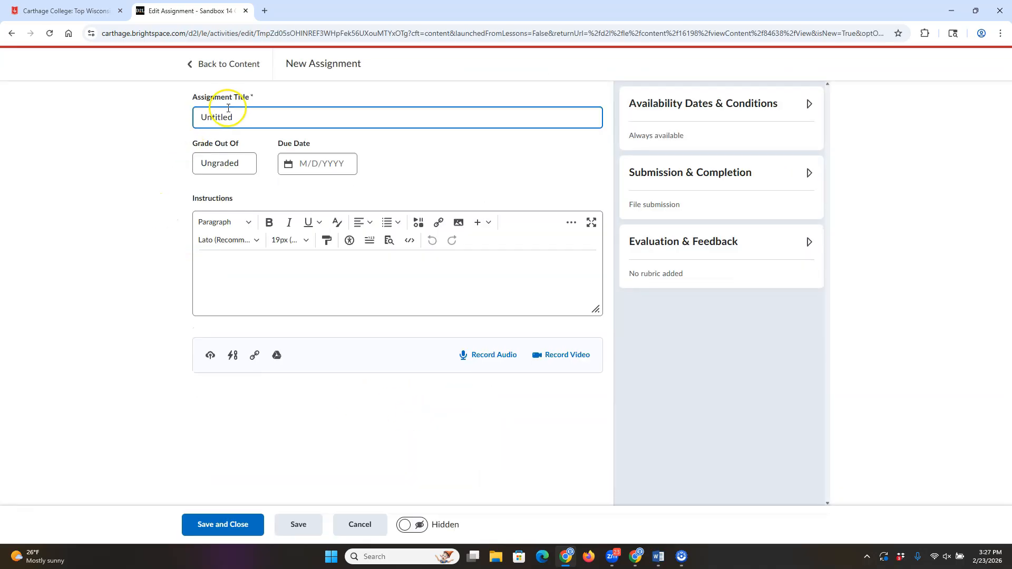
drag(255, 113, 178, 120)
text(Paper)
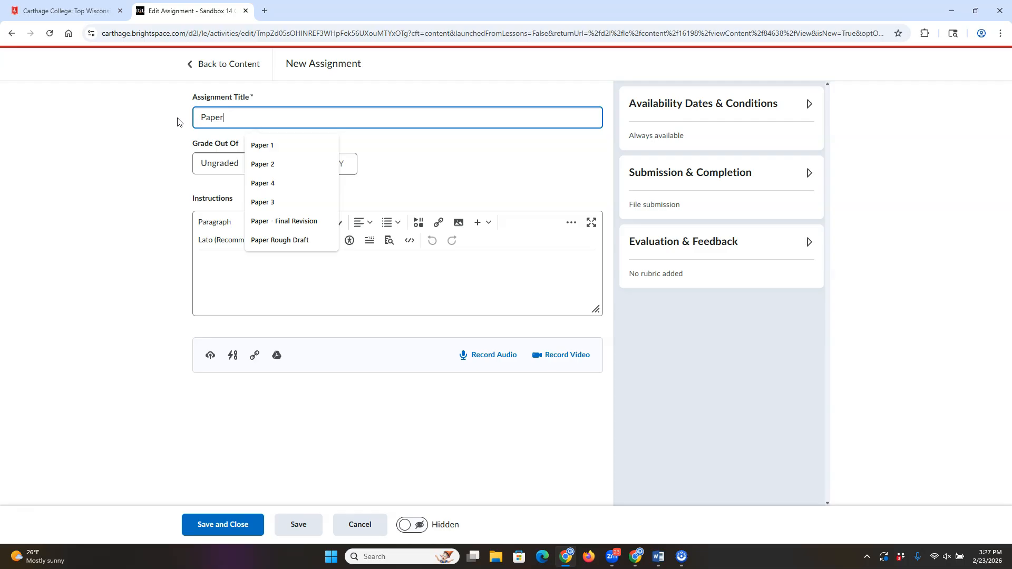
click(219, 164)
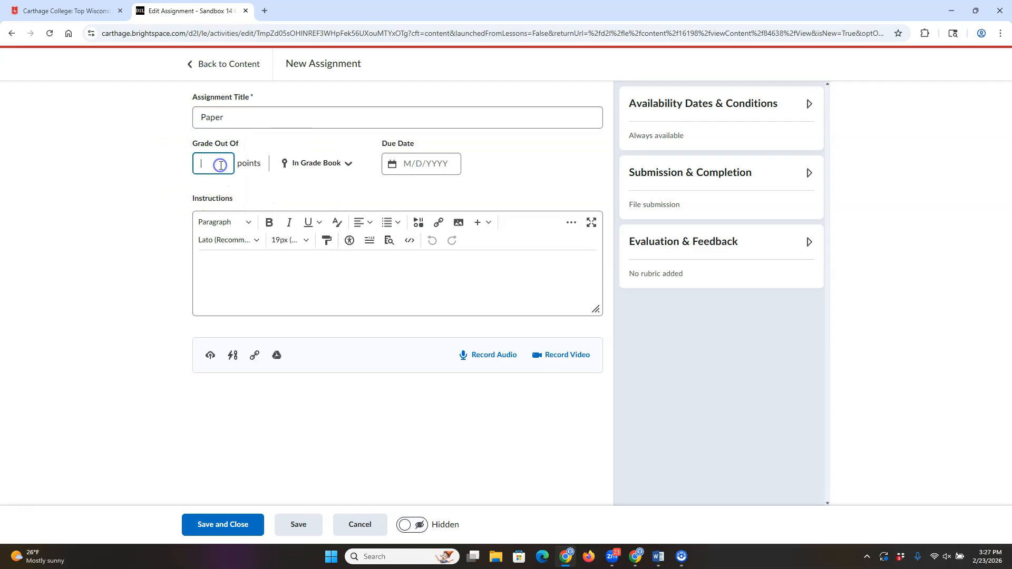
text(100)
Link the Paper assignment to a new grade item in the Papers grade category.
click(338, 166)
click(339, 192)
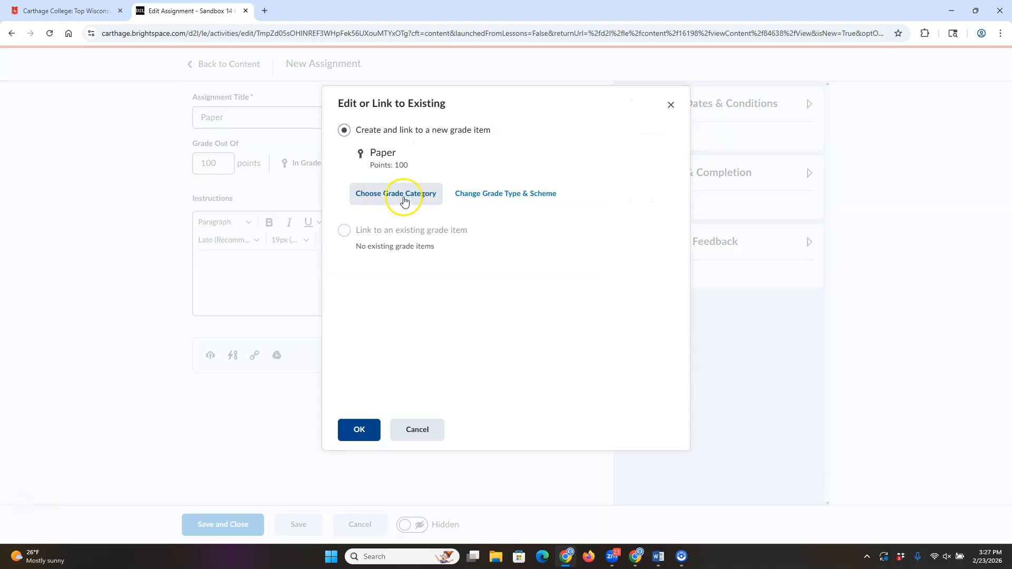
click(403, 199)
click(410, 240)
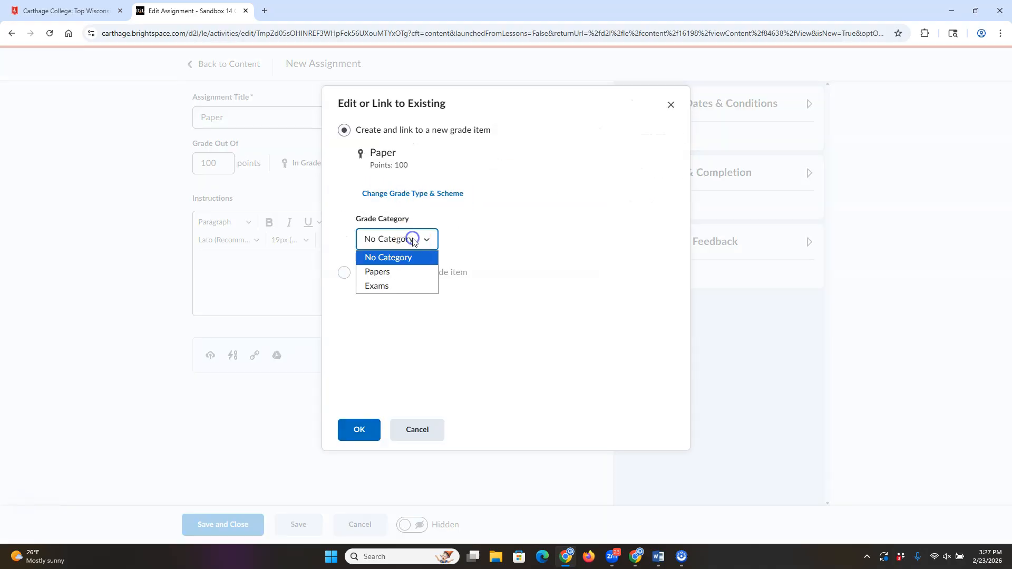
click(404, 275)
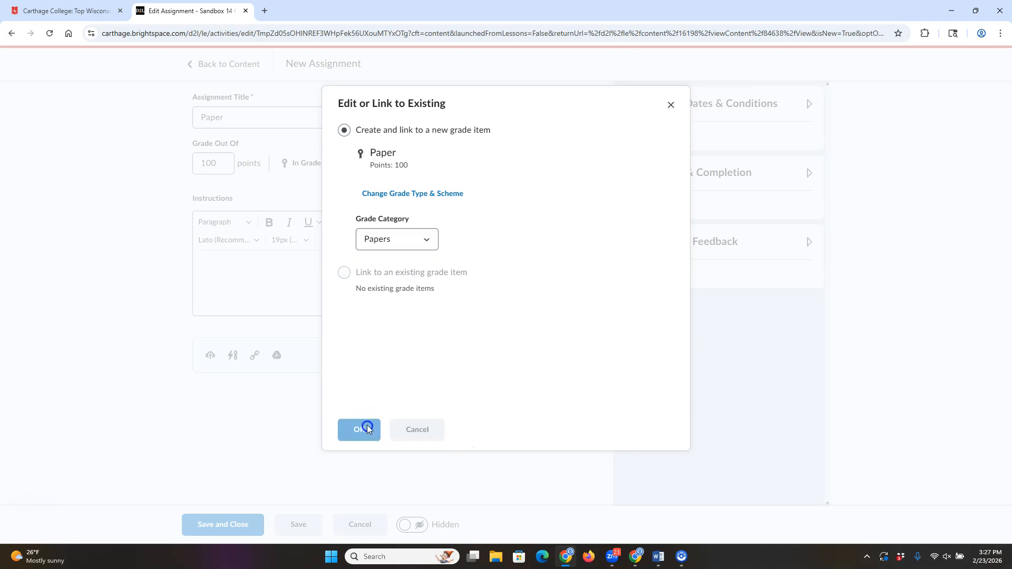
click(366, 427)
Set the Paper assignment's due date to 2/26/2026, make it visible, and save and close it.
click(413, 166)
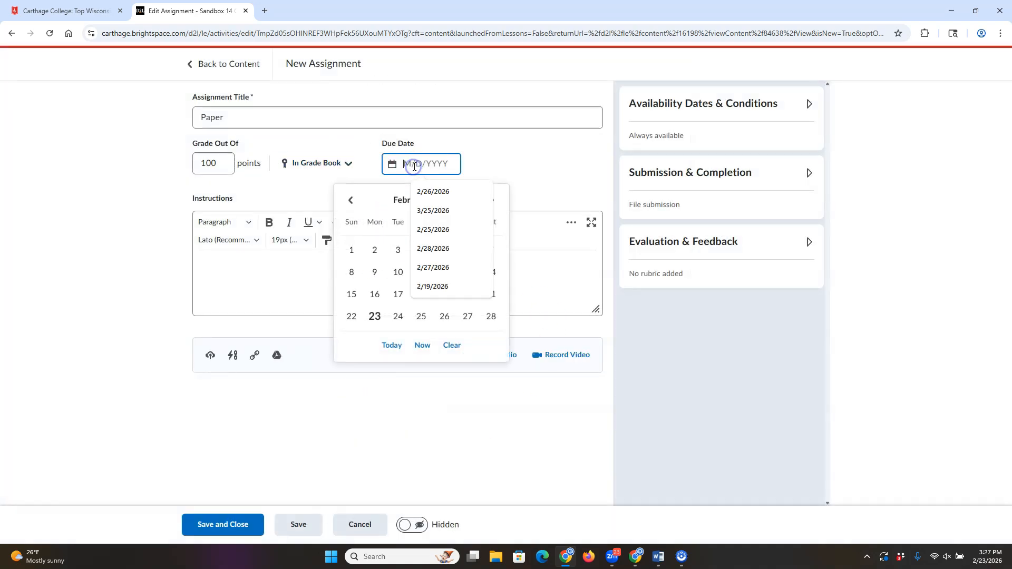
click(449, 194)
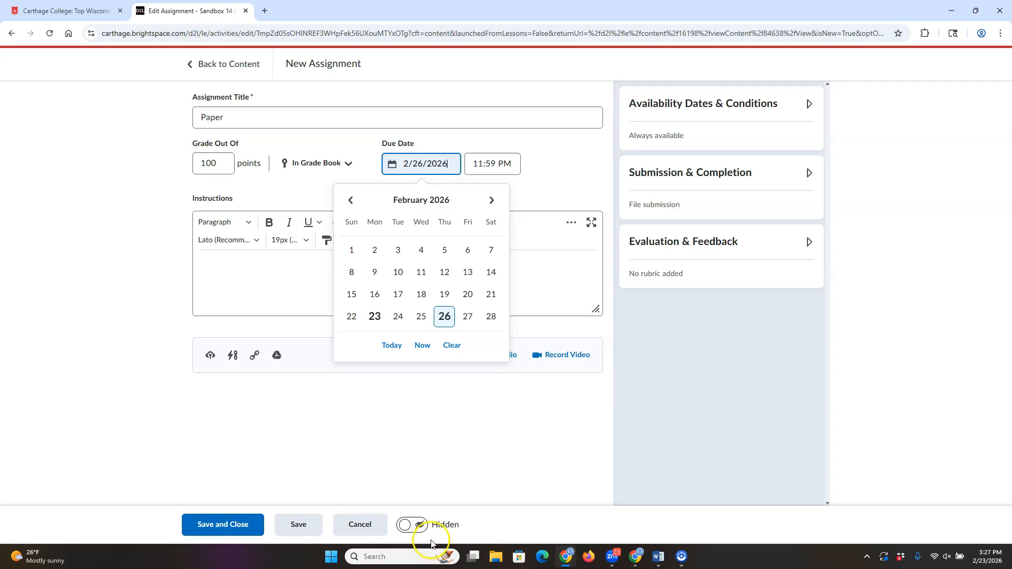
click(412, 525)
click(221, 522)
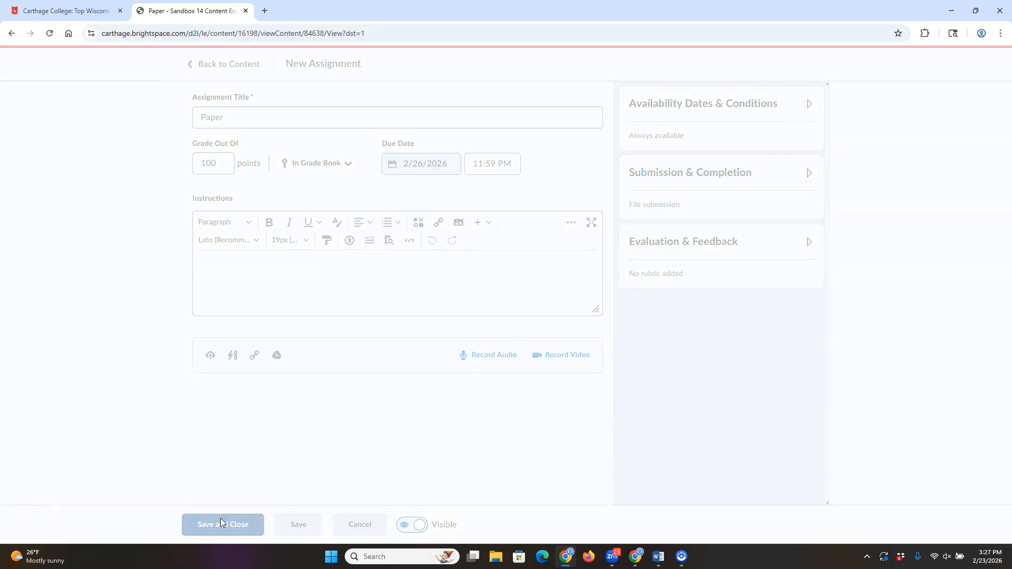
Return to the Monday sub-module in the course content and switch to viewing the course as a learner.
scroll(392, 356, down, 1)
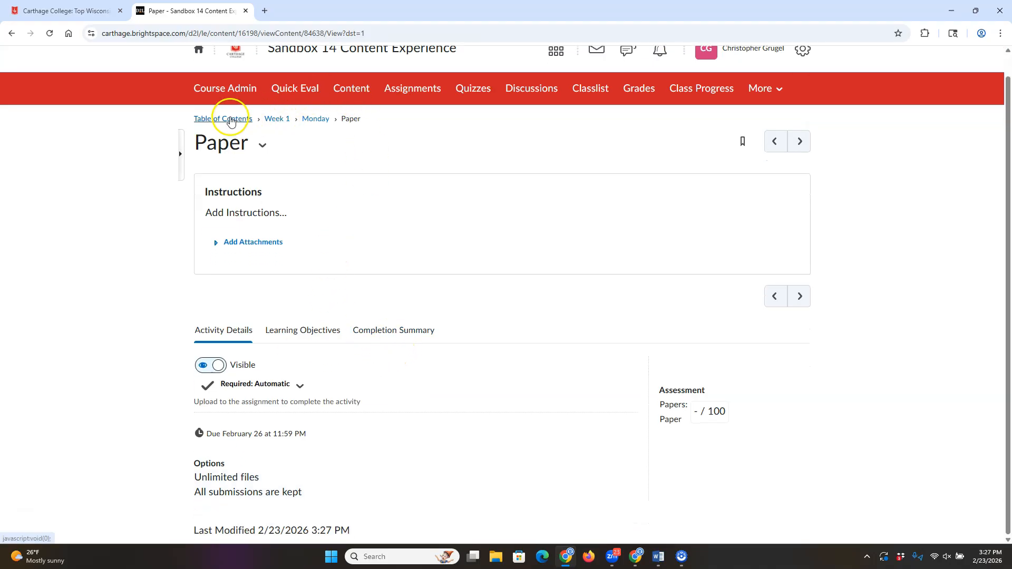
click(354, 88)
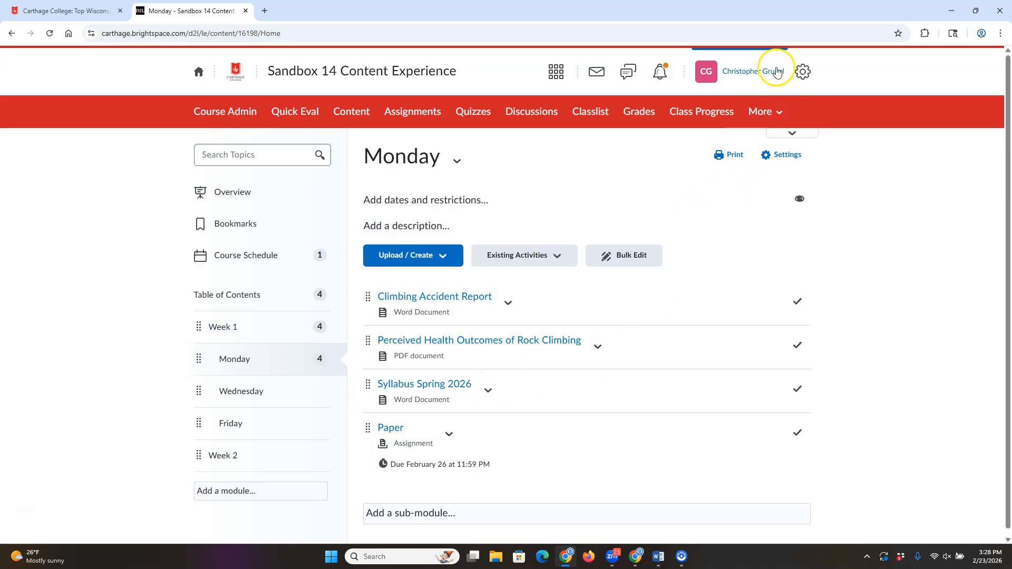
click(760, 75)
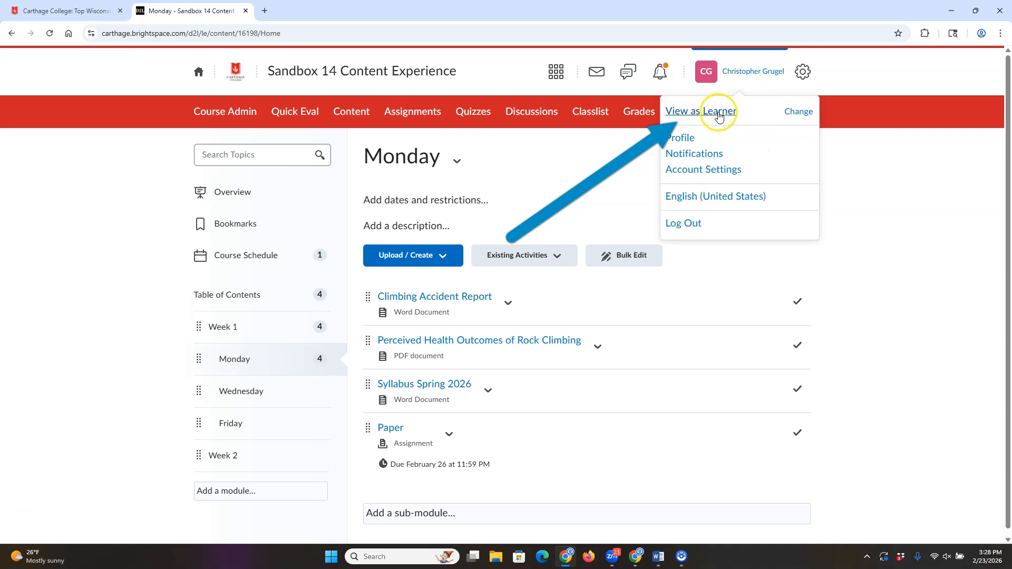
click(719, 112)
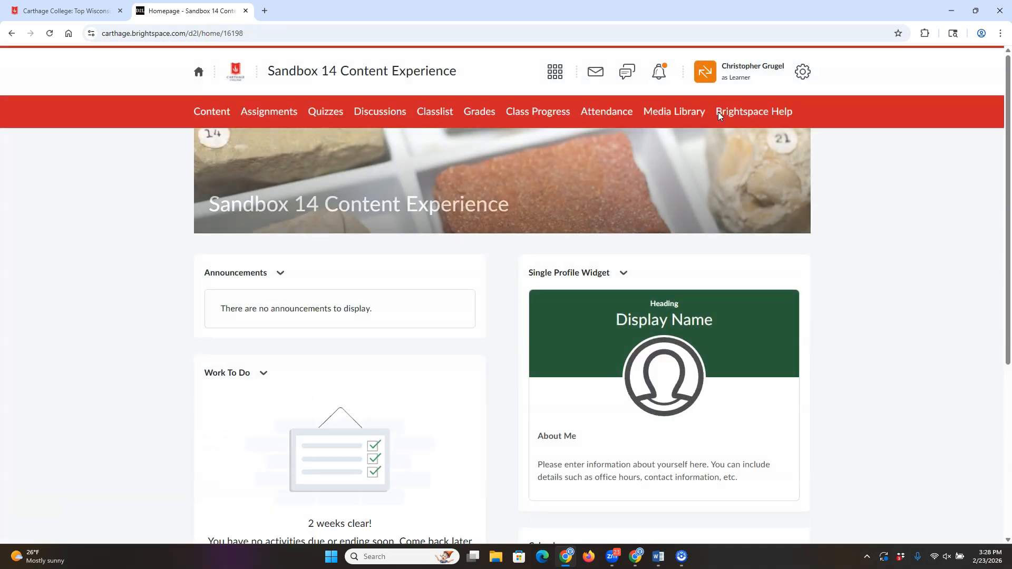
Review the course's table of contents and the Week 1 module as a learner, and exit the learner view.
click(221, 116)
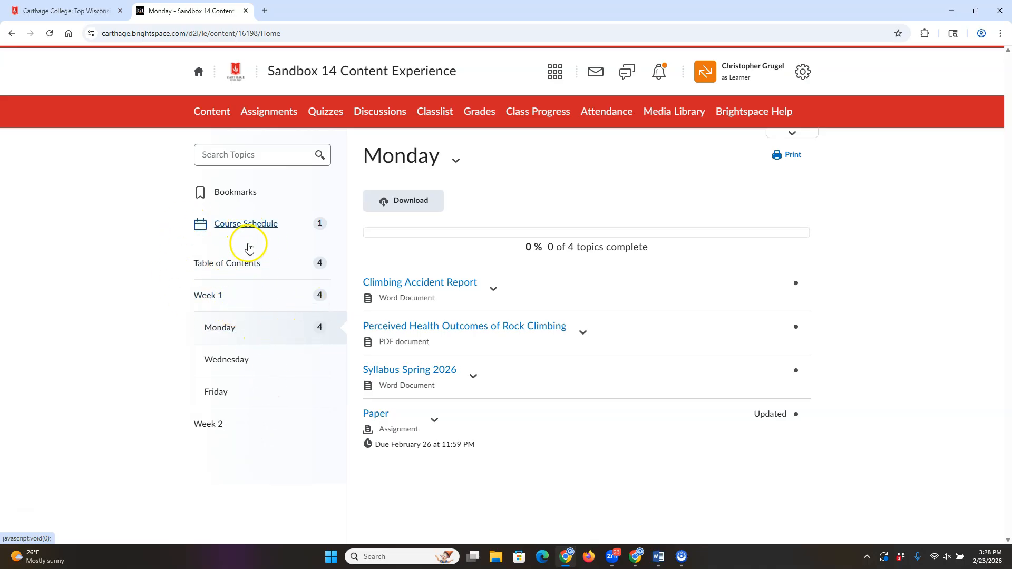
click(240, 268)
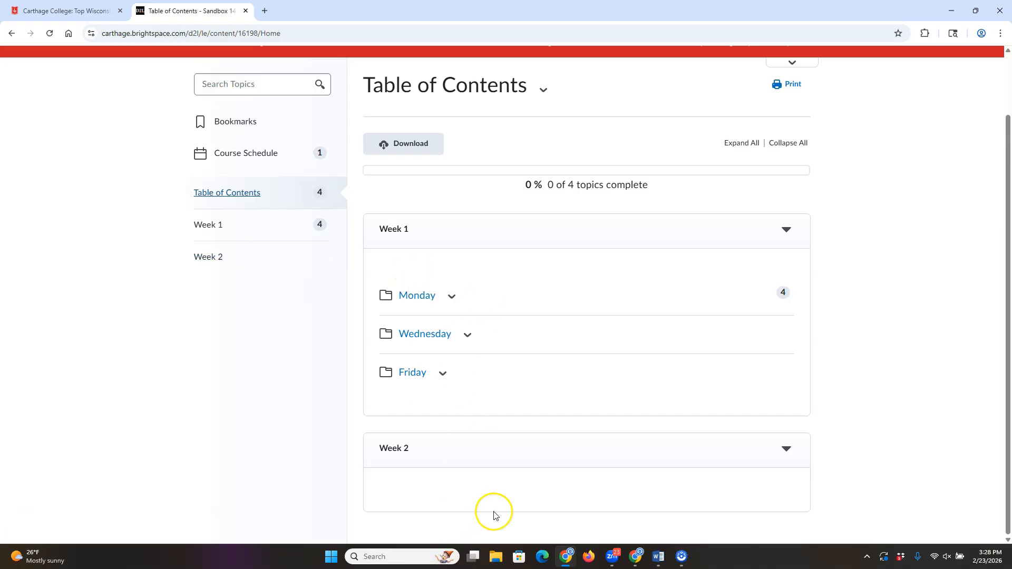
click(207, 224)
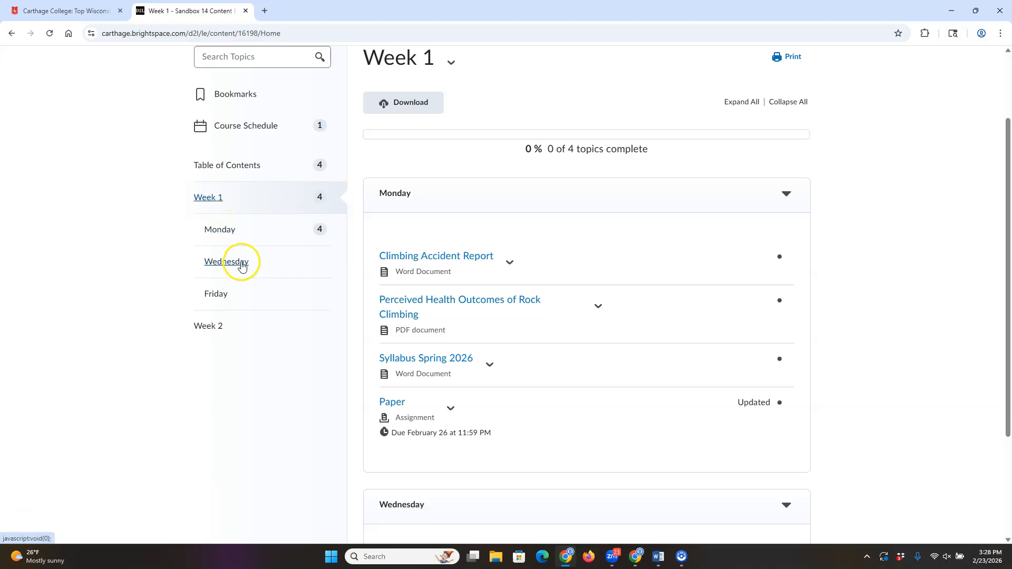
scroll(517, 318, up, 1)
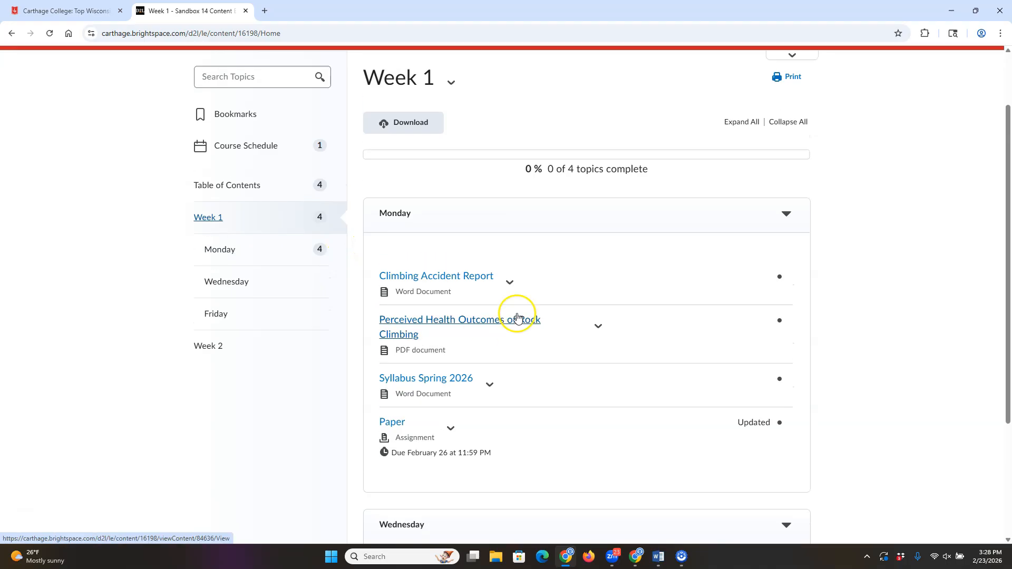
scroll(516, 318, up, 2)
click(737, 75)
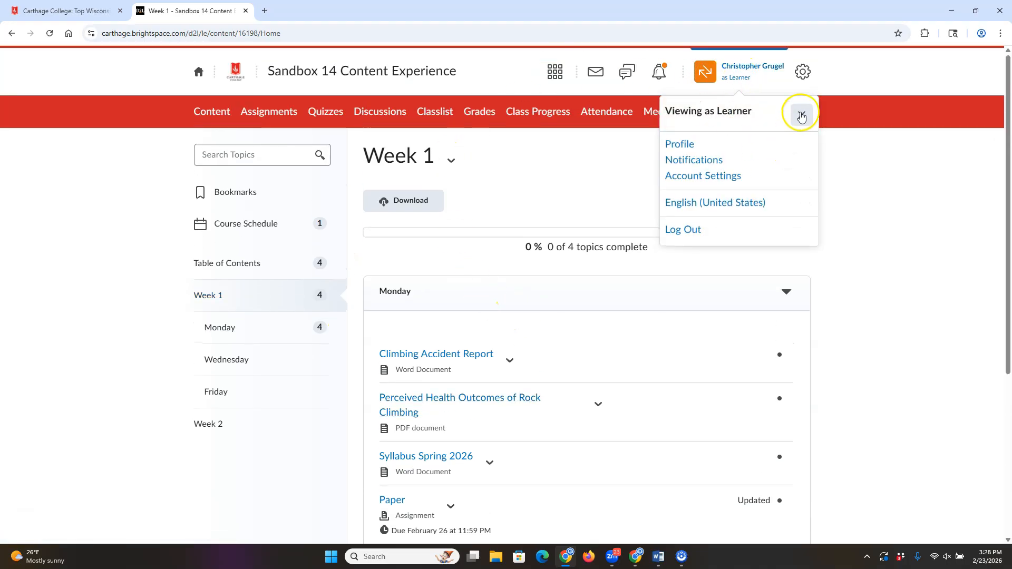
click(800, 115)
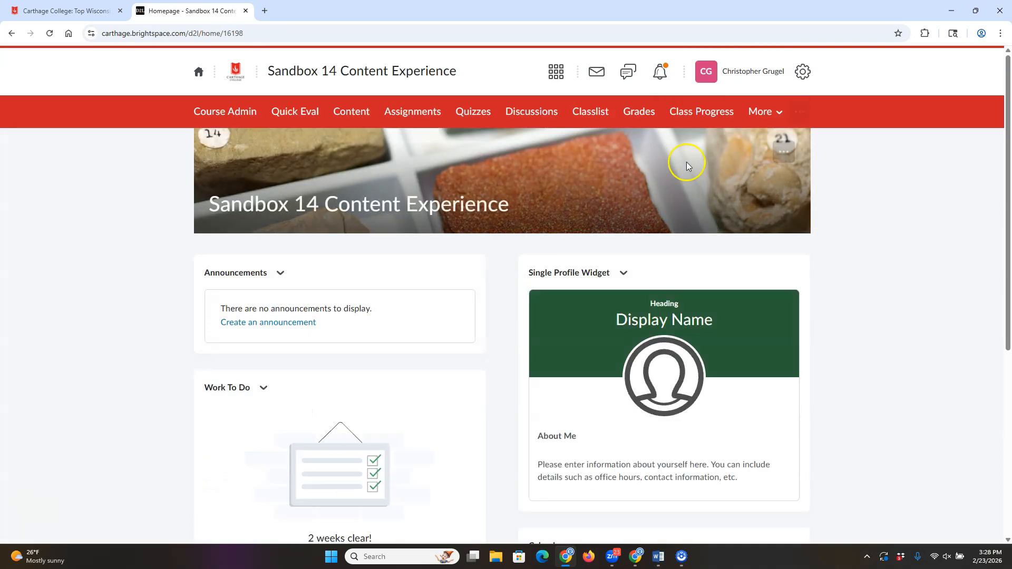
Reopen the course content as instructor and expand the options for the new Content Experience.
click(345, 111)
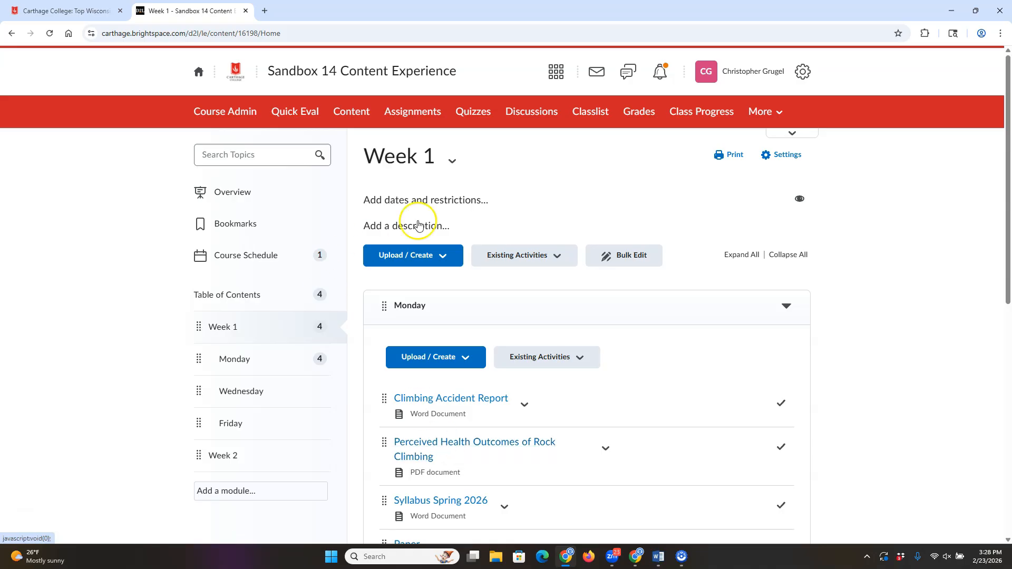
click(793, 135)
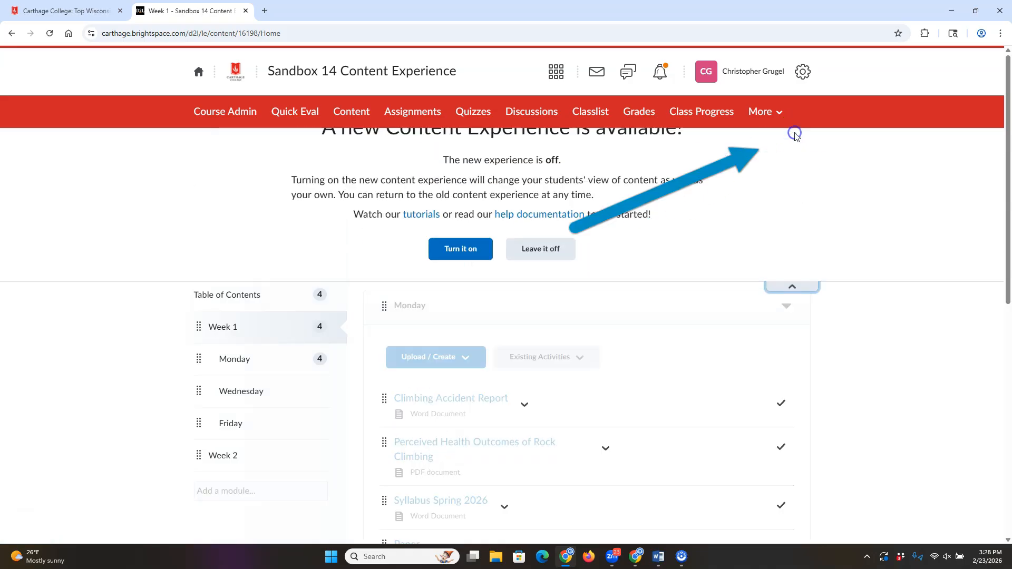